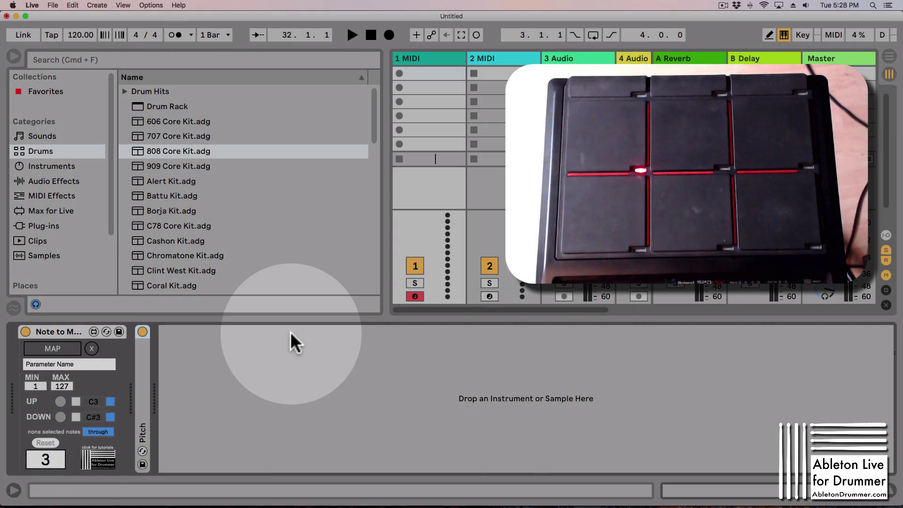
- Select the Note to MIDI device on the MIDI track while the Drums kit list is browsed
click(55, 332)
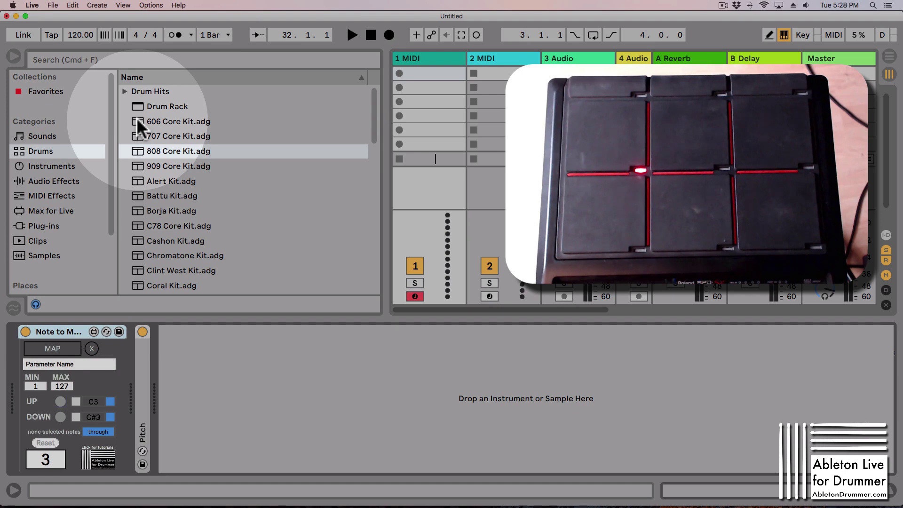
- Load 606 Core Kit, group it into an Instrument Rack, then add 707 and 808 Core Kit chains
click(152, 119)
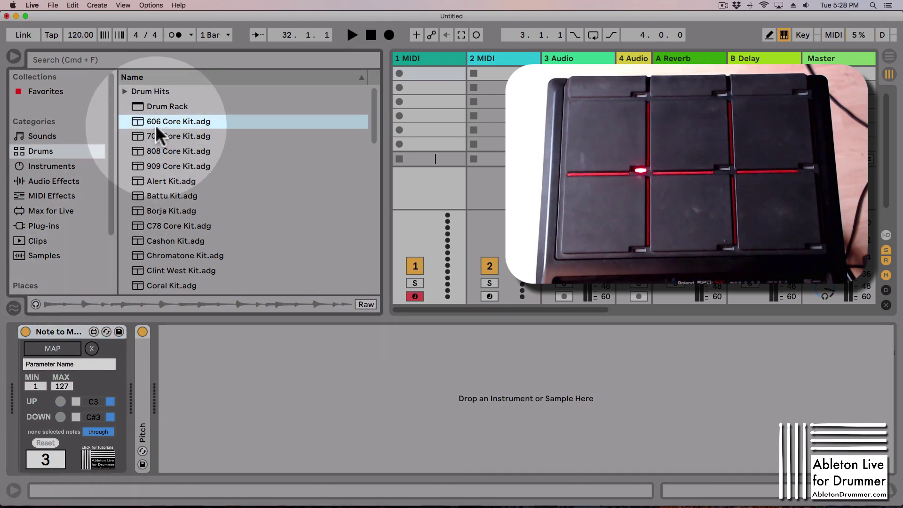
drag(137, 122, 217, 382)
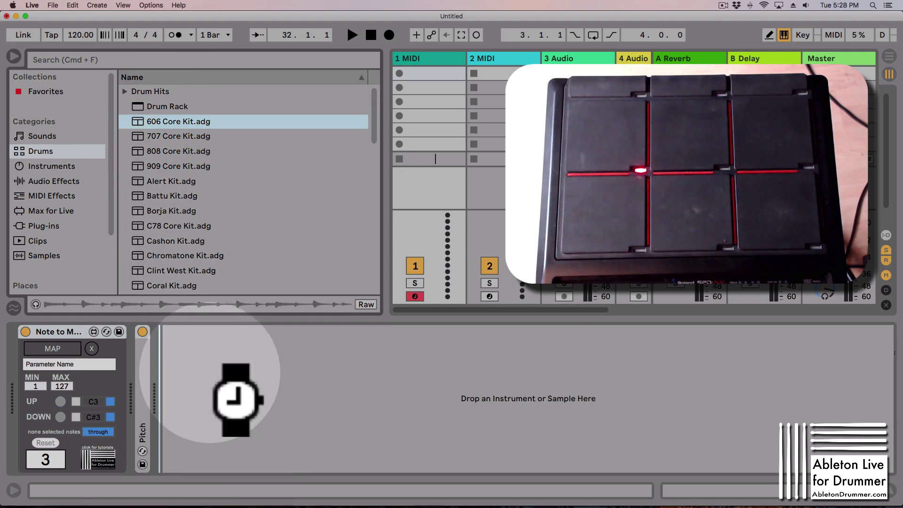
right_click(199, 327)
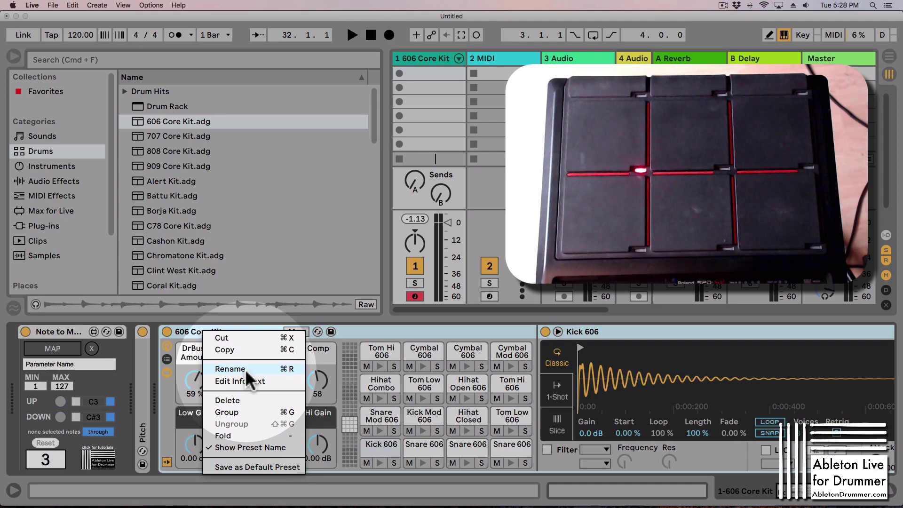
click(249, 411)
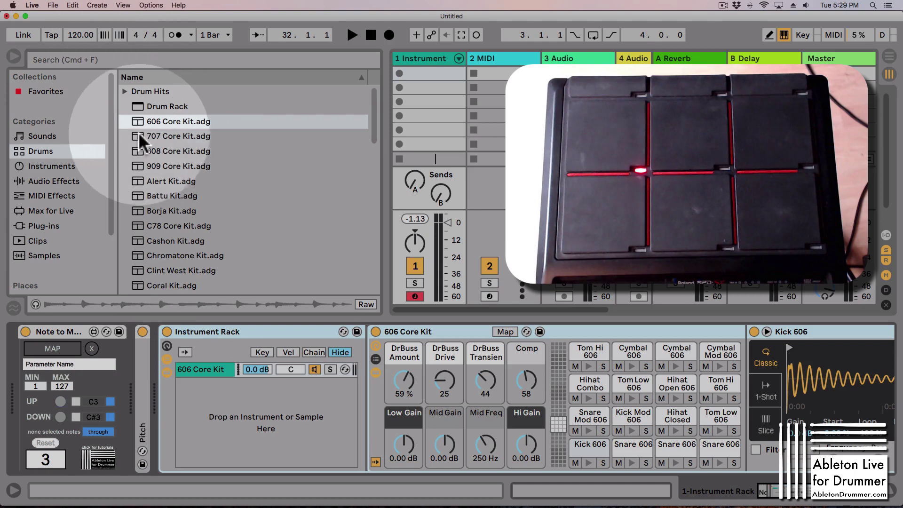
drag(137, 133, 275, 437)
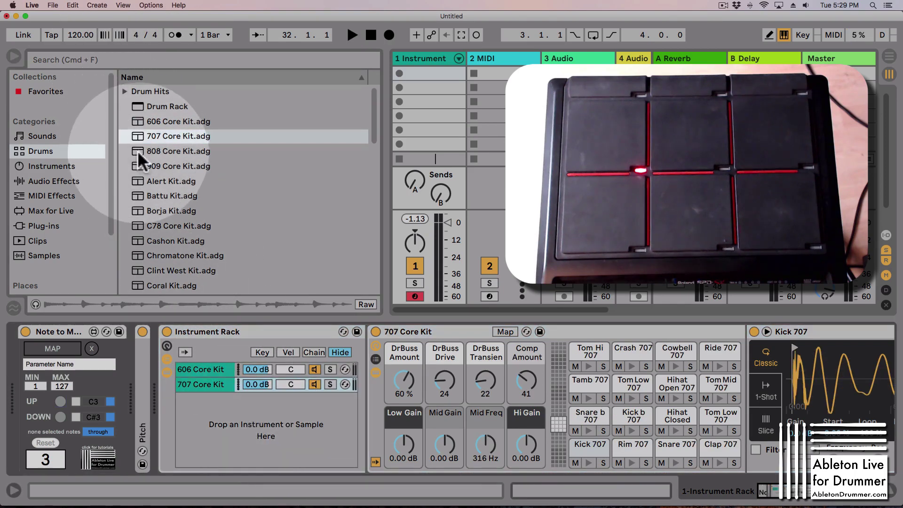
drag(136, 151, 258, 428)
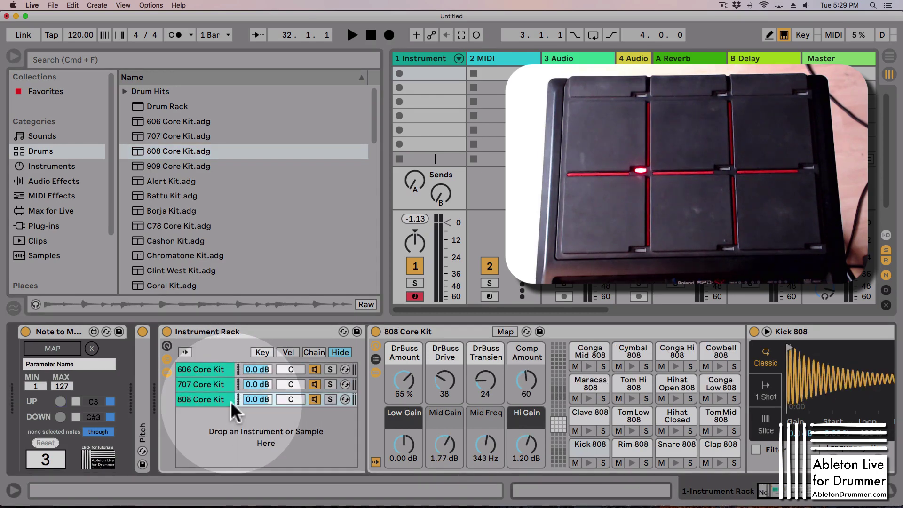
- Click through the 606, 707 and 808 Core Kit chains to inspect each one
click(210, 367)
click(212, 386)
click(212, 394)
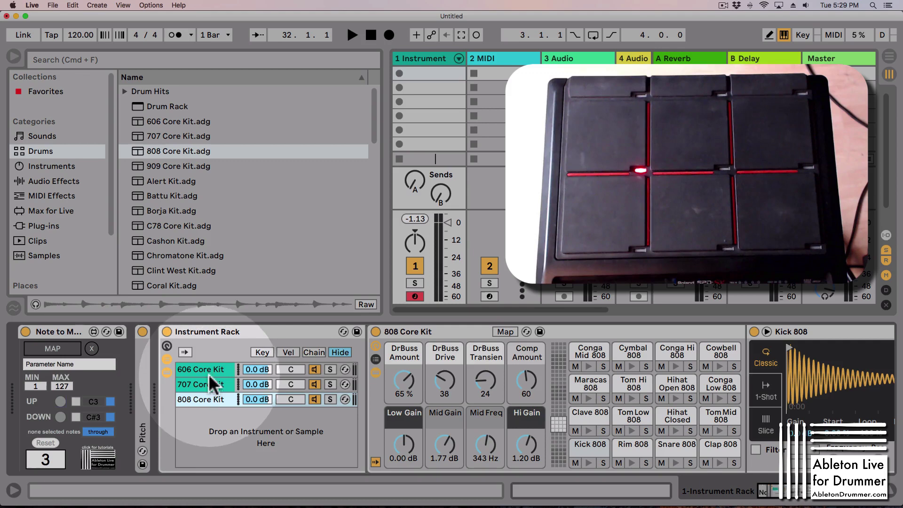
click(208, 372)
click(209, 384)
click(210, 397)
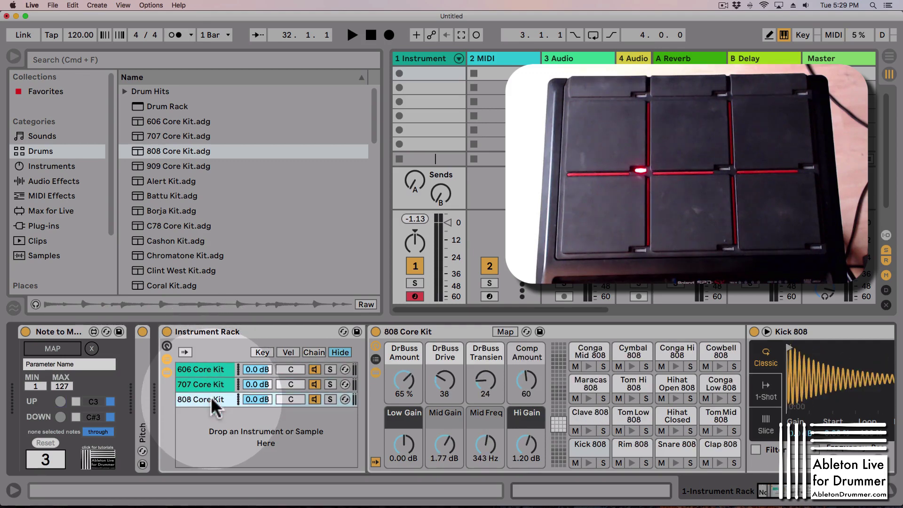
- In the Chain zone editor, shift the kits onto consecutive chain-select zones and test with the selector on 808
click(314, 353)
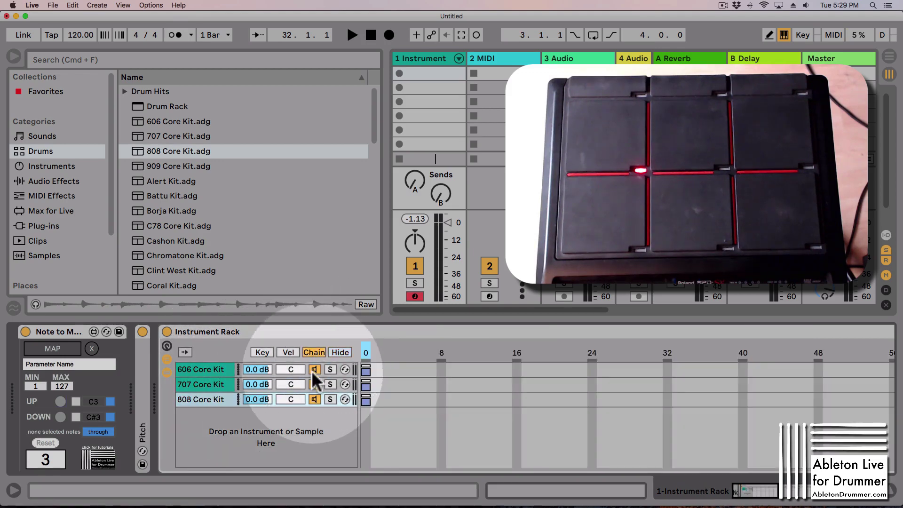
key(super+a)
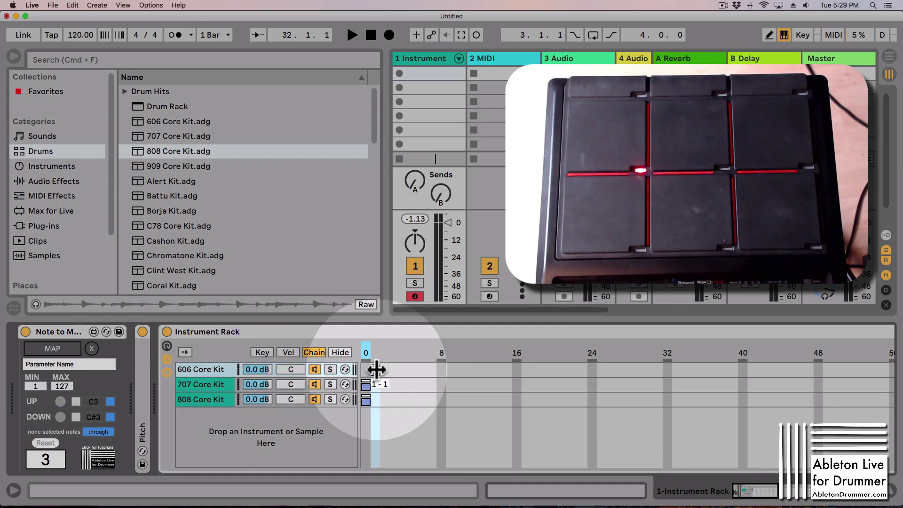
mouse_move(376, 369)
mouse_down()
mouse_move(382, 394)
mouse_move(373, 372)
mouse_move(380, 385)
mouse_up()
click(368, 395)
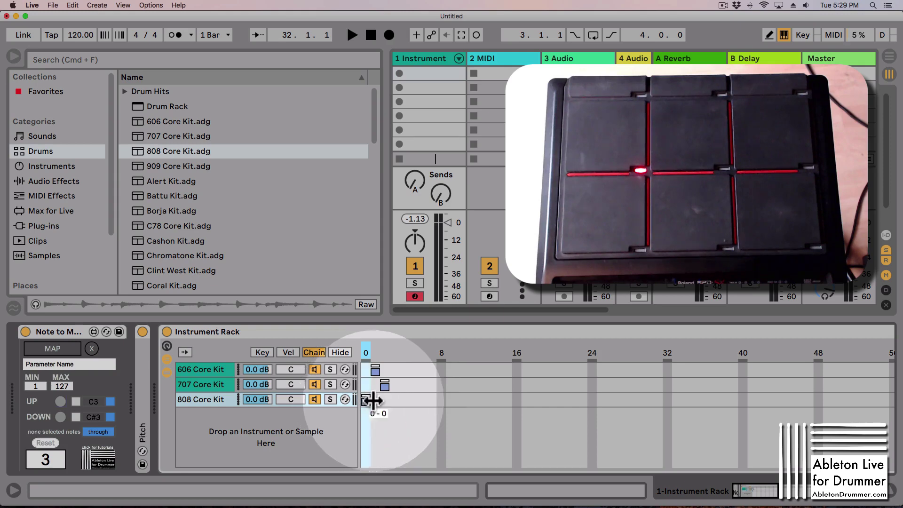
drag(372, 400, 394, 399)
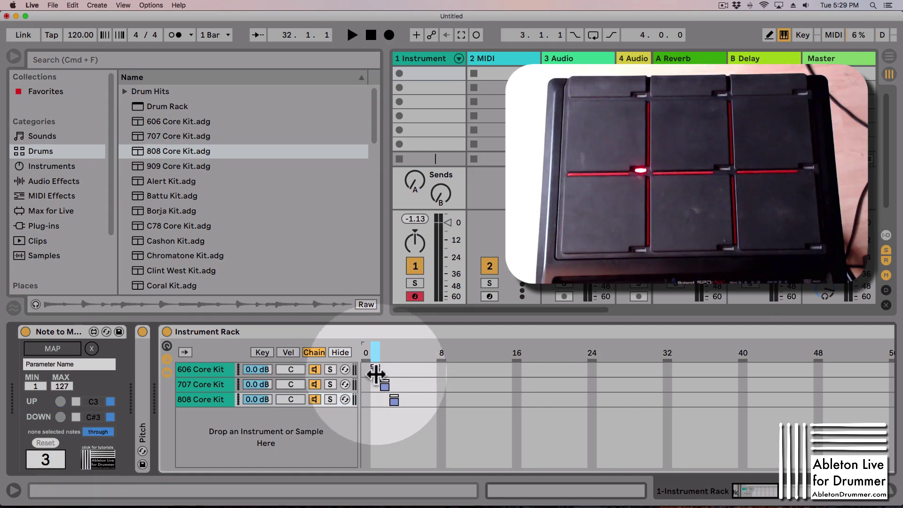
click(213, 368)
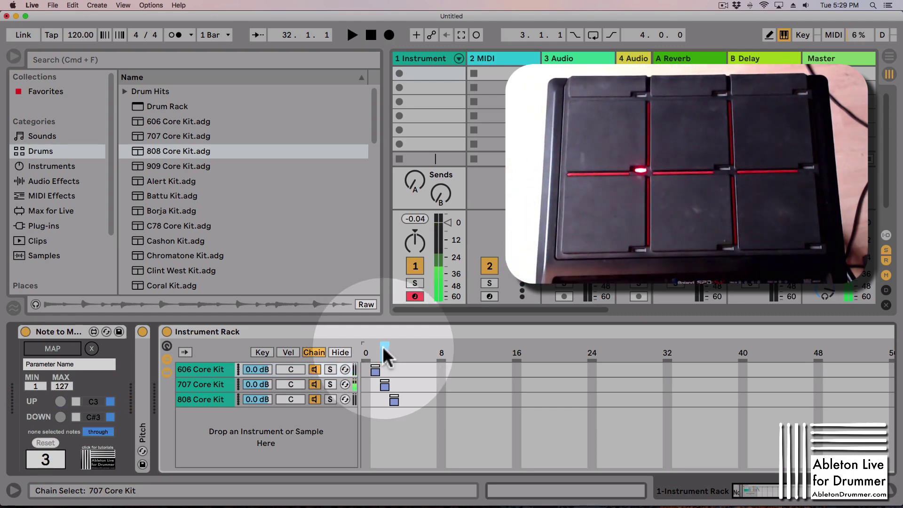
drag(384, 347, 394, 347)
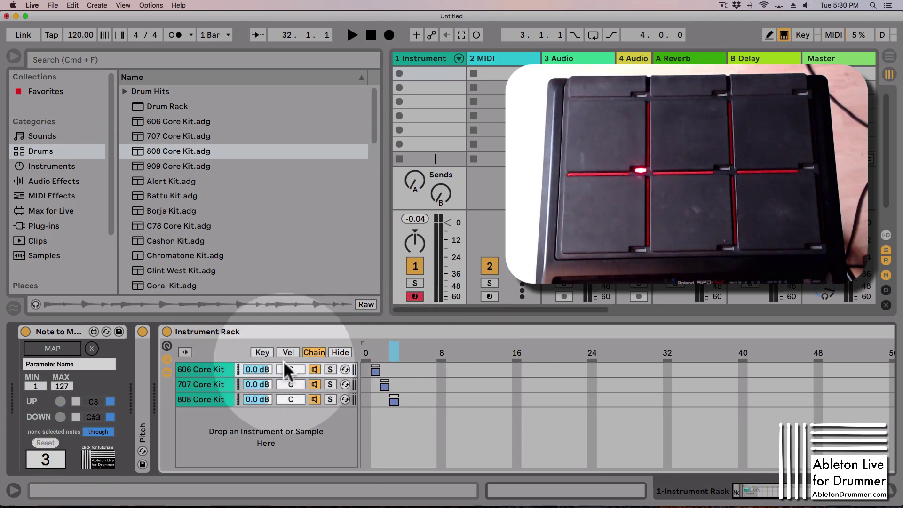
- Map Note to MIDI to the rack's Chain Selector, clearing and redoing the mapping once
drag(394, 351, 376, 351)
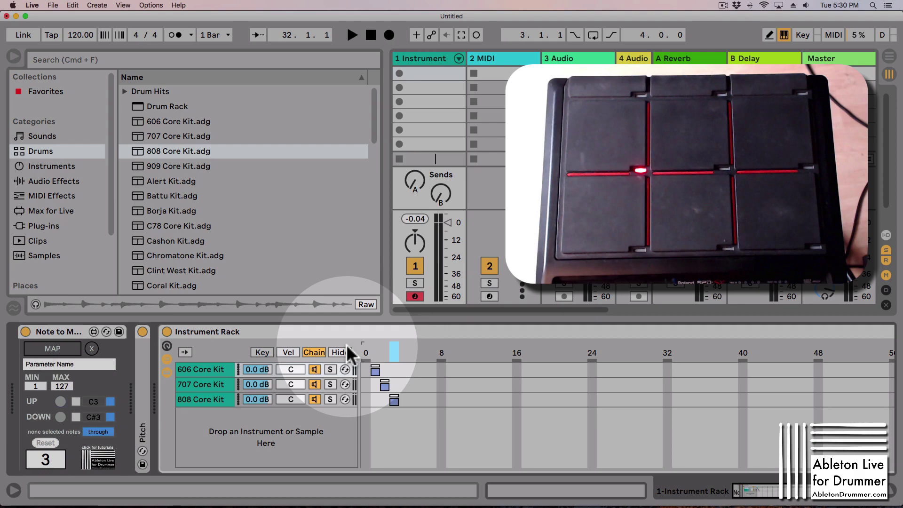
click(44, 346)
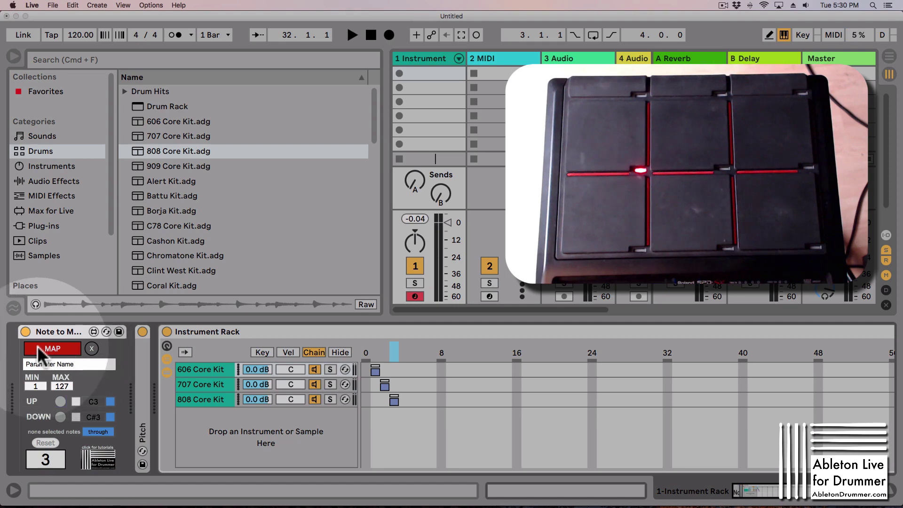
click(37, 346)
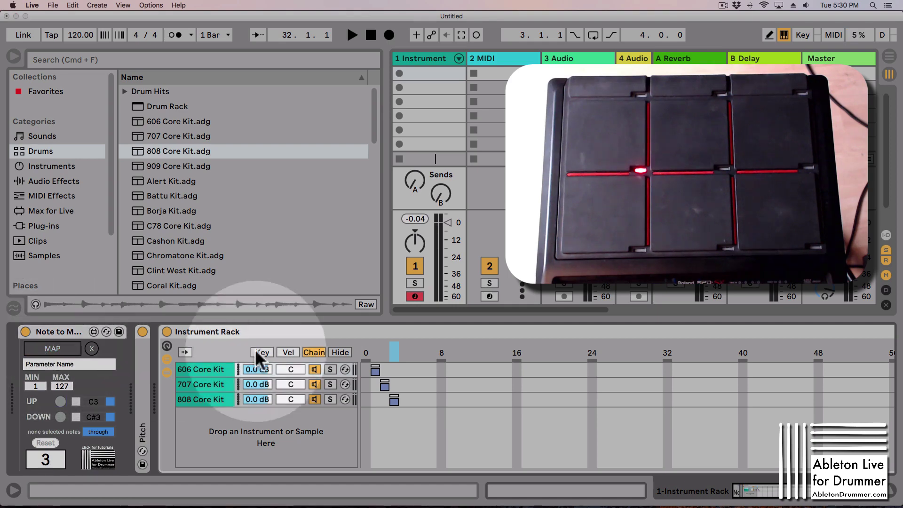
click(42, 346)
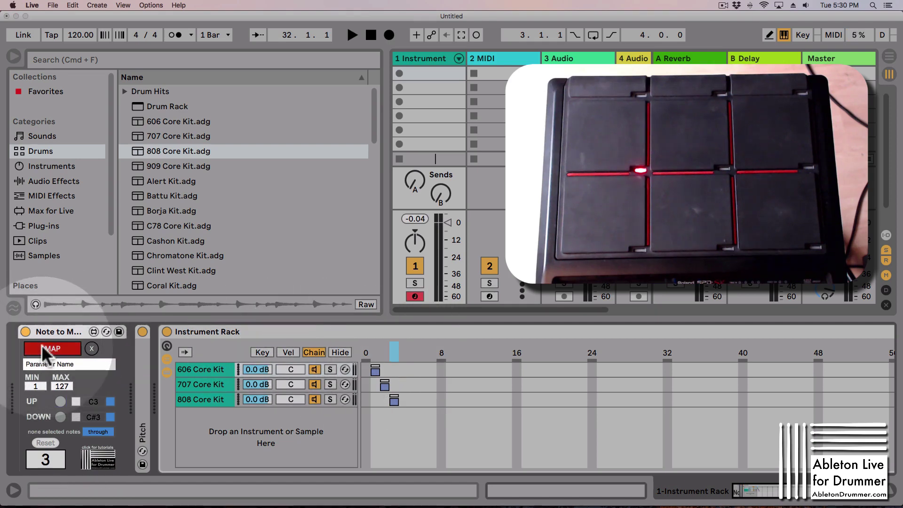
click(390, 352)
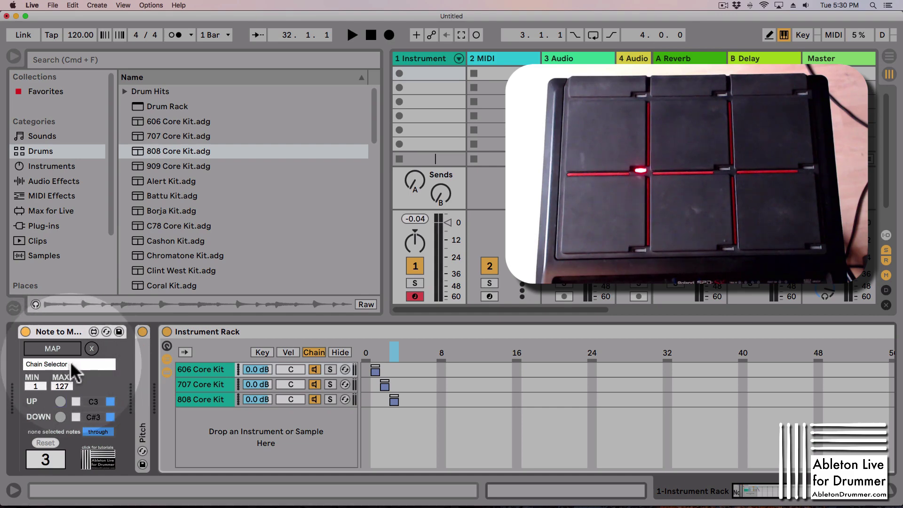
click(91, 349)
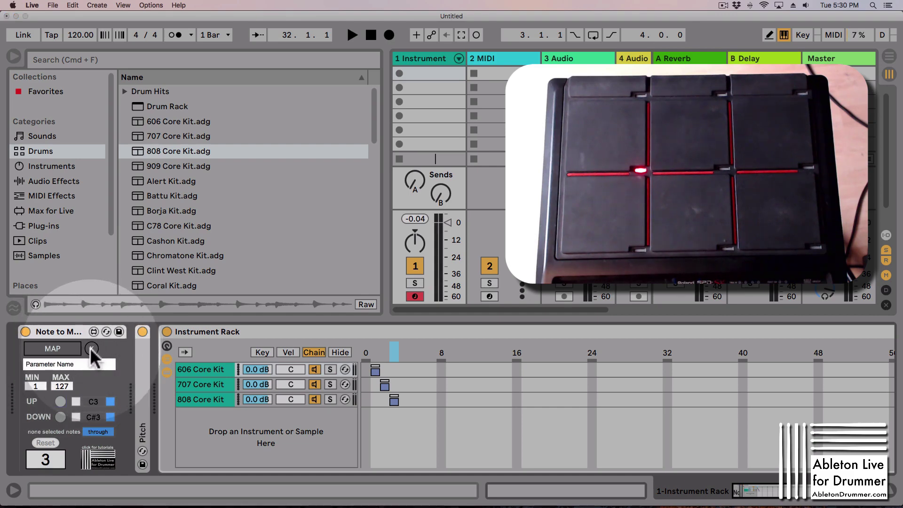
click(65, 349)
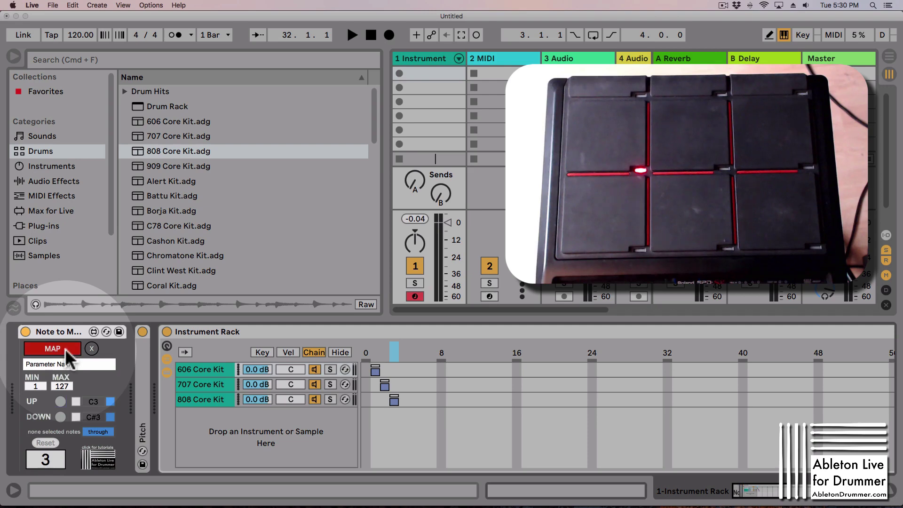
click(393, 351)
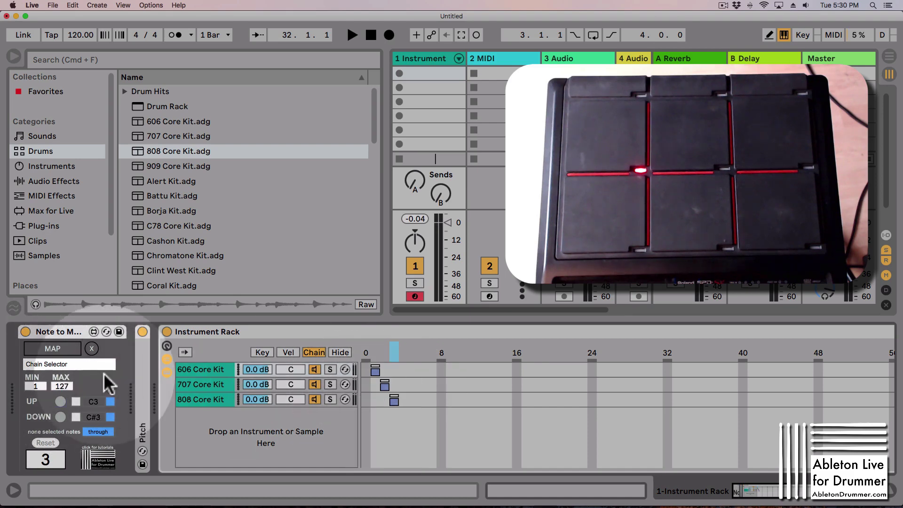
- Lower the Note to MIDI MAX from 127 to 3 with MIN at 1, then test stepping down
mouse_move(62, 386)
mouse_down()
mouse_move(70, 452)
mouse_move(62, 386)
mouse_up()
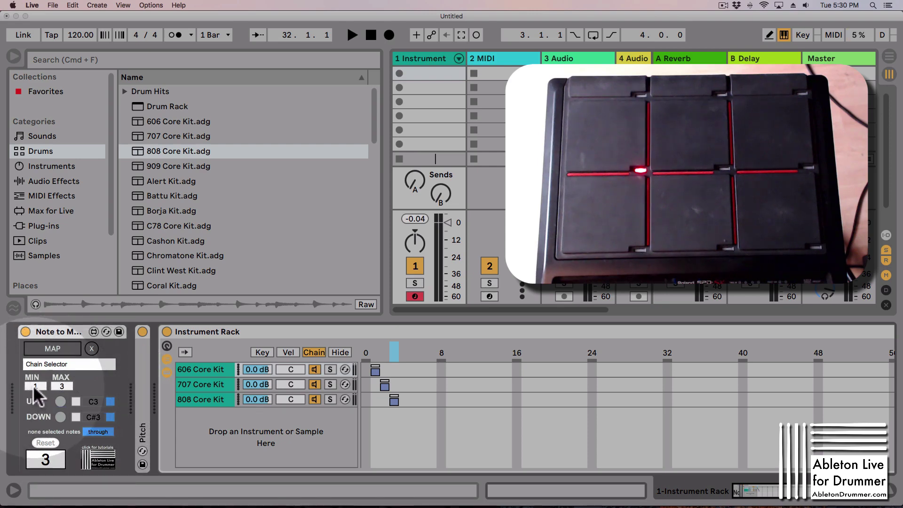
click(62, 383)
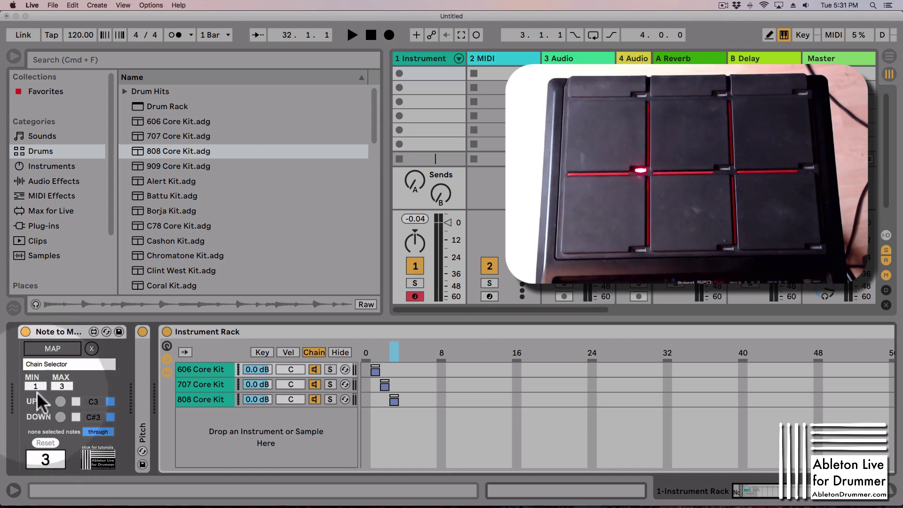
click(60, 417)
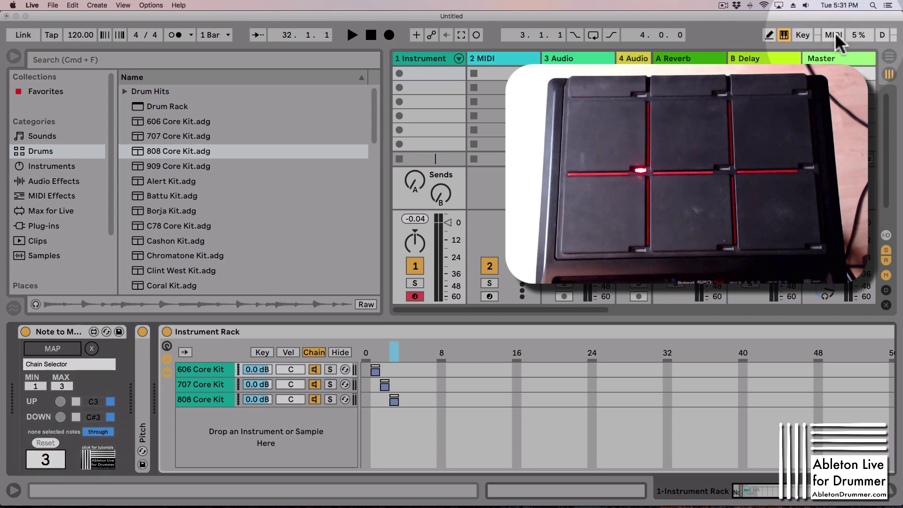
- In MIDI Map mode, assign pad C3 to UP, C#3 to DOWN, and remap Reset to D3
click(834, 32)
click(59, 401)
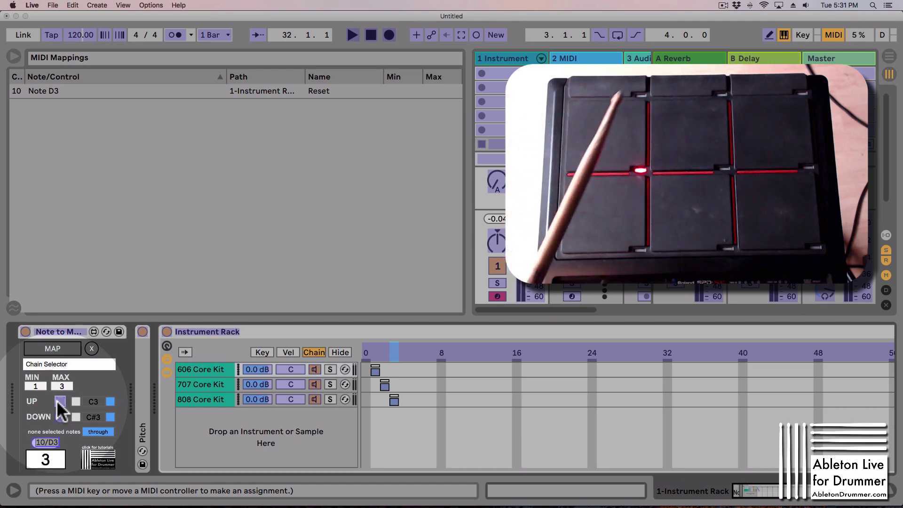
click(60, 417)
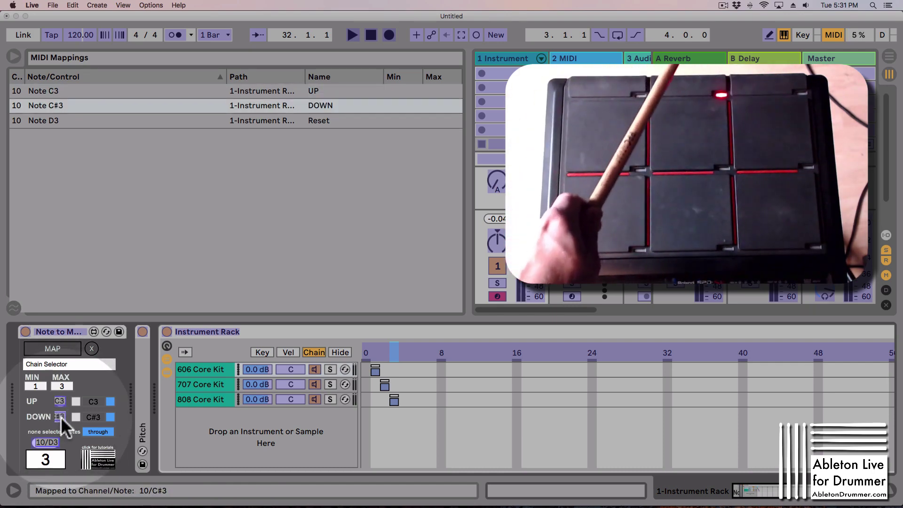
click(38, 441)
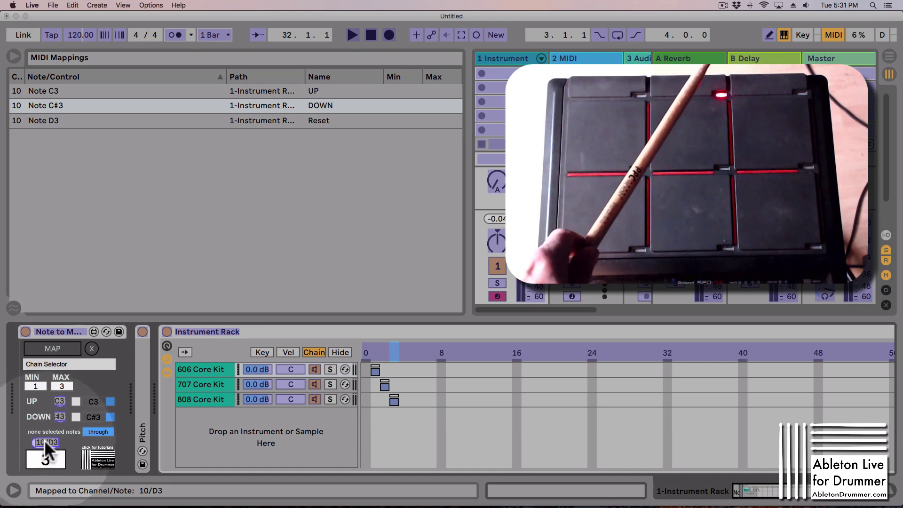
key(BackSpace)
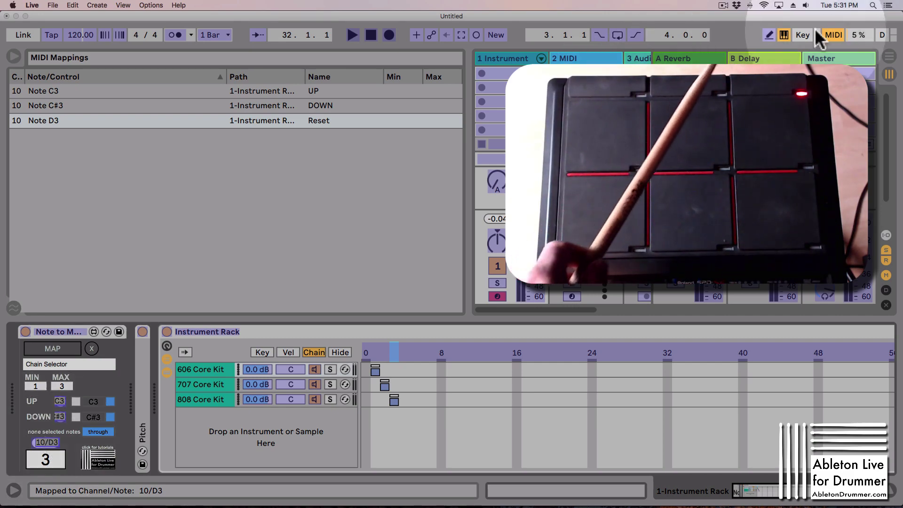
click(834, 37)
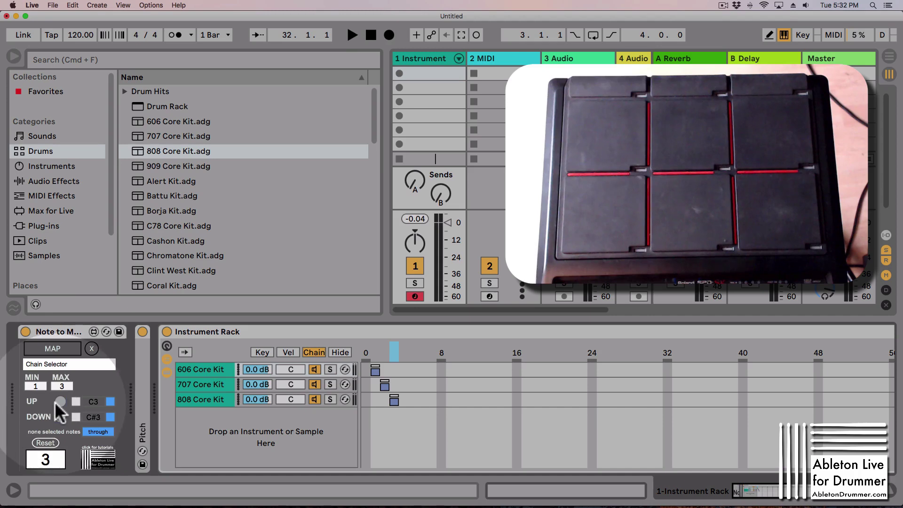
- In MIDI Map mode, delete the C3 UP and C#3 DOWN pad mappings
click(834, 35)
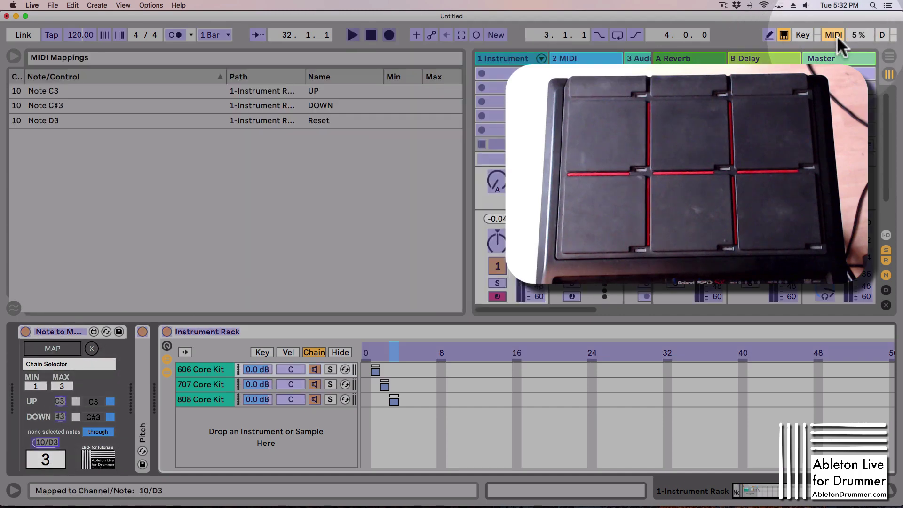
click(60, 401)
click(59, 415)
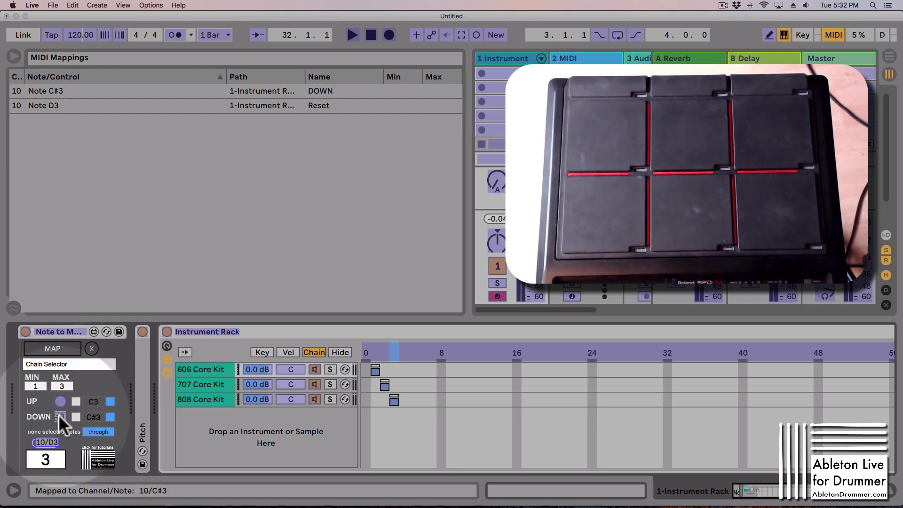
click(59, 414)
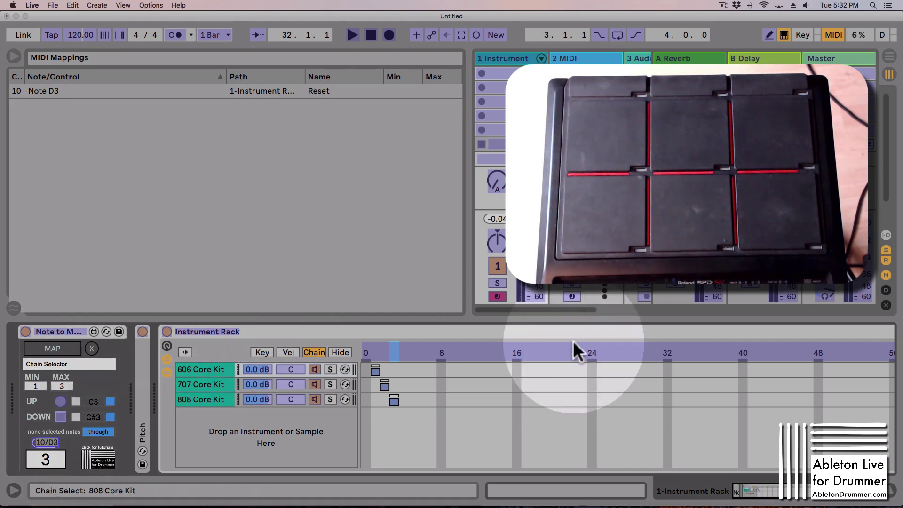
- Leave MIDI Map mode and turn on the UP (C3) and DOWN (C#3) note toggles in Note to MIDI
click(833, 34)
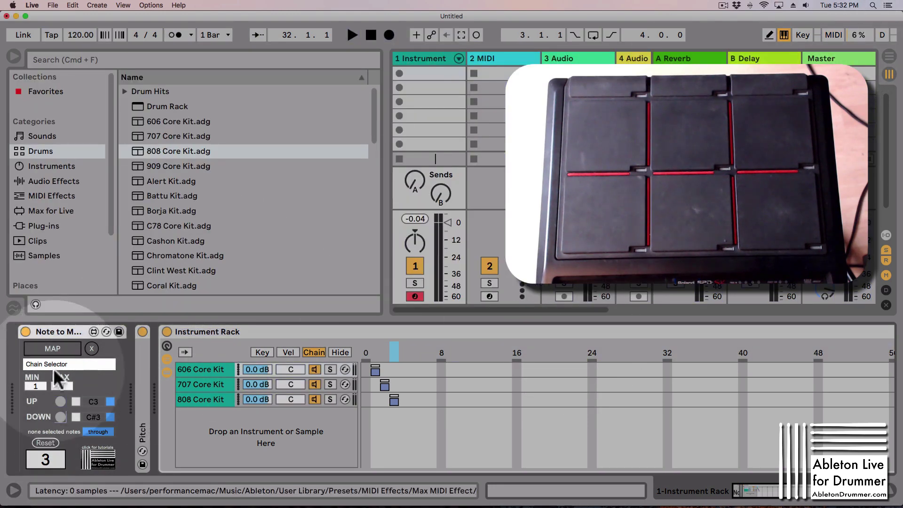
click(74, 401)
click(74, 415)
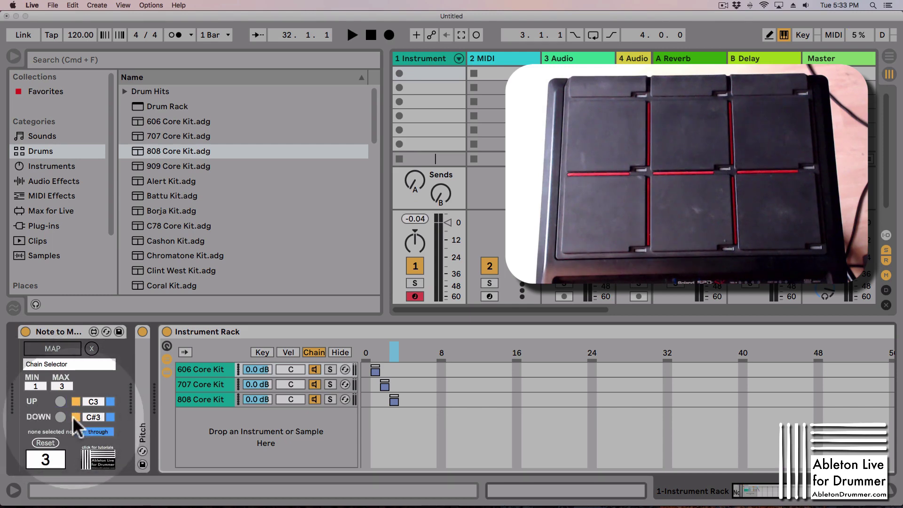
click(75, 416)
click(74, 401)
click(76, 401)
click(75, 416)
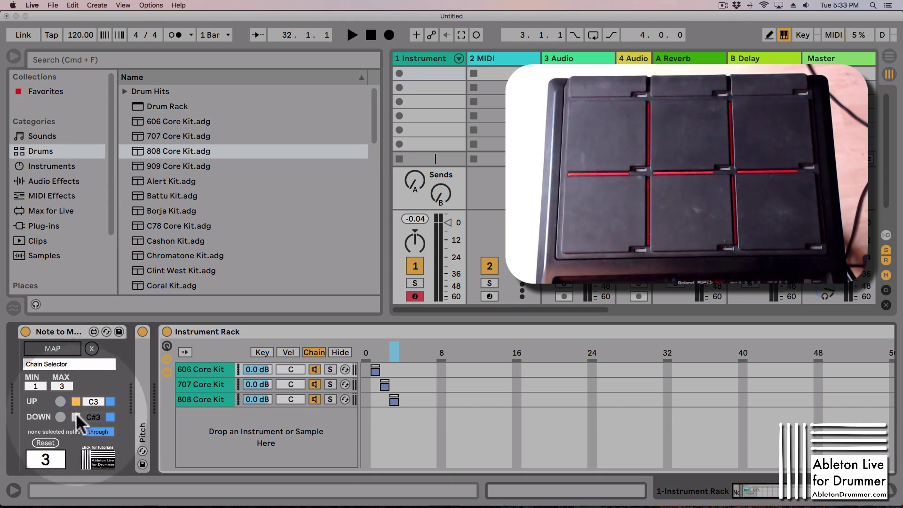
- Toggle the blue squares beside the C3 and C#3 boxes off, then turn C3's back on
click(111, 417)
click(111, 401)
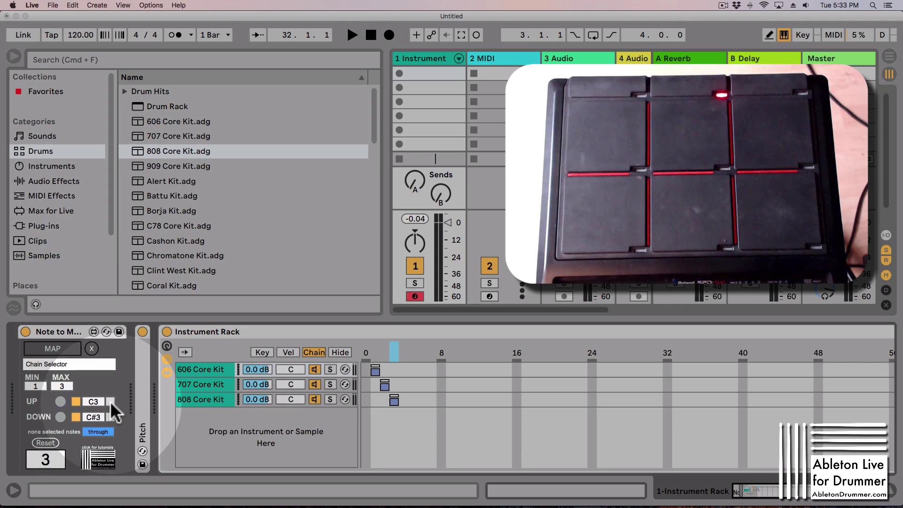
click(110, 417)
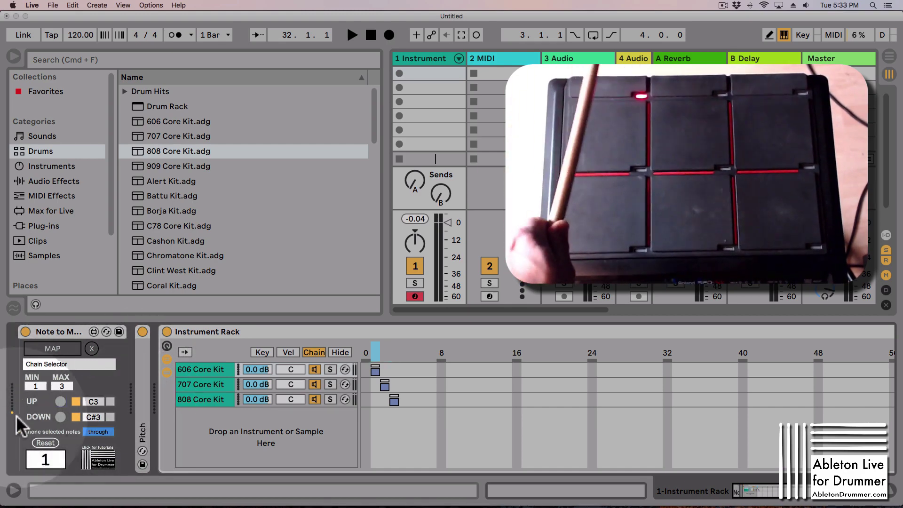
click(111, 401)
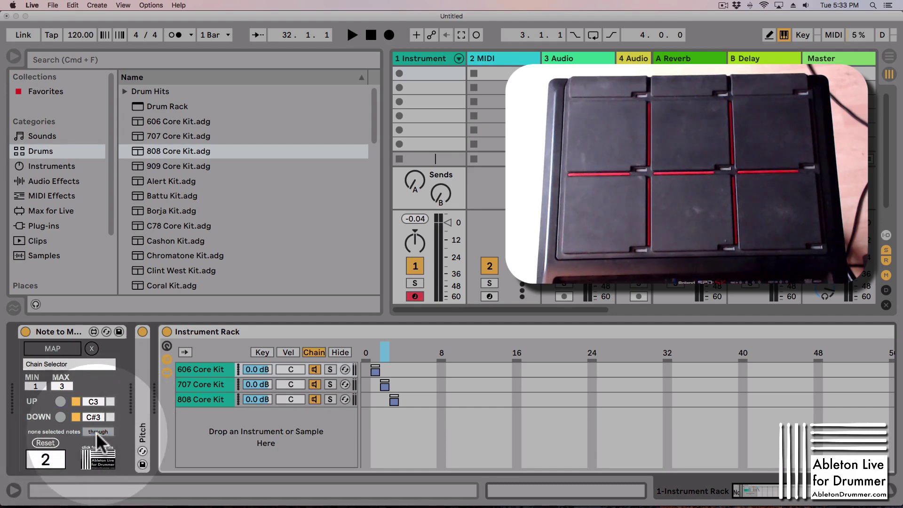
- Switch off the through toggle for non-selected notes and reselect the Note to MIDI device
click(96, 432)
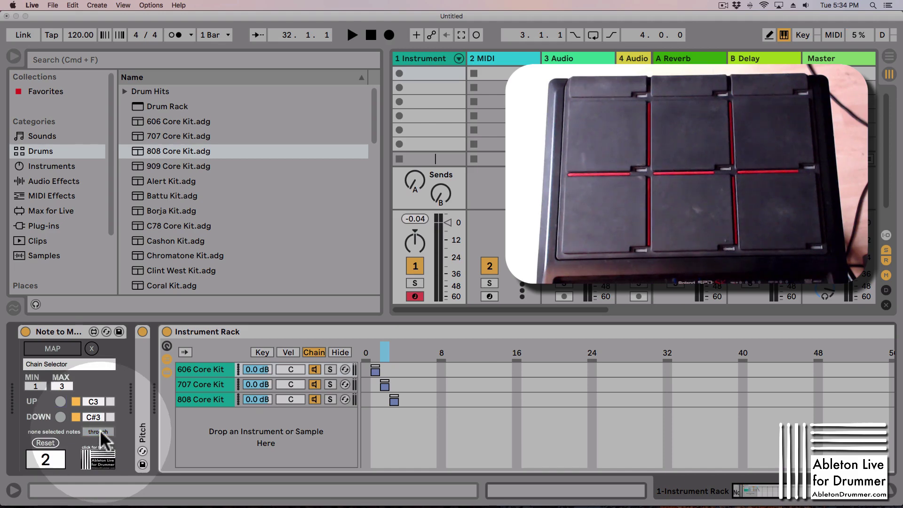
click(51, 331)
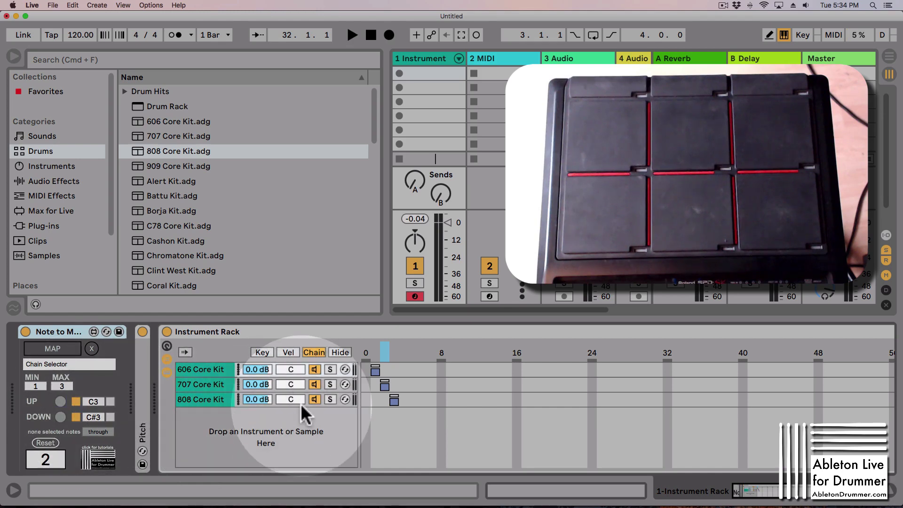
click(98, 432)
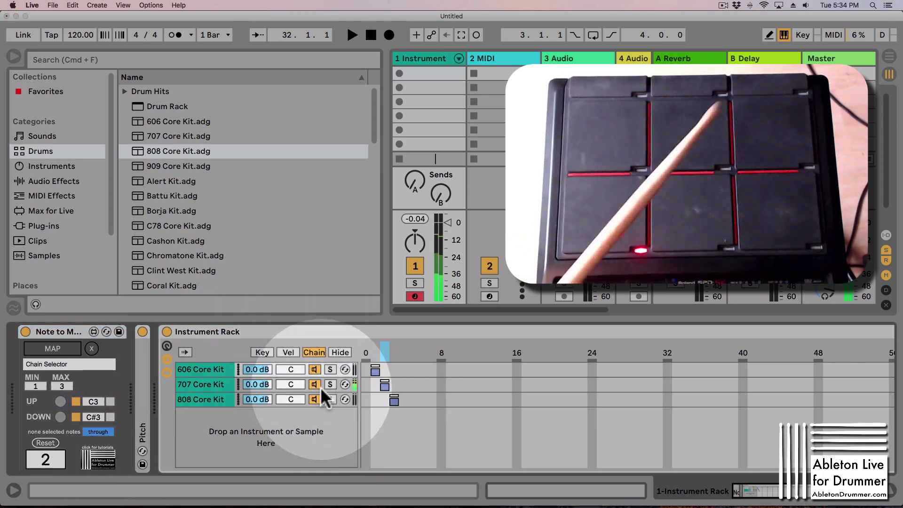
click(99, 431)
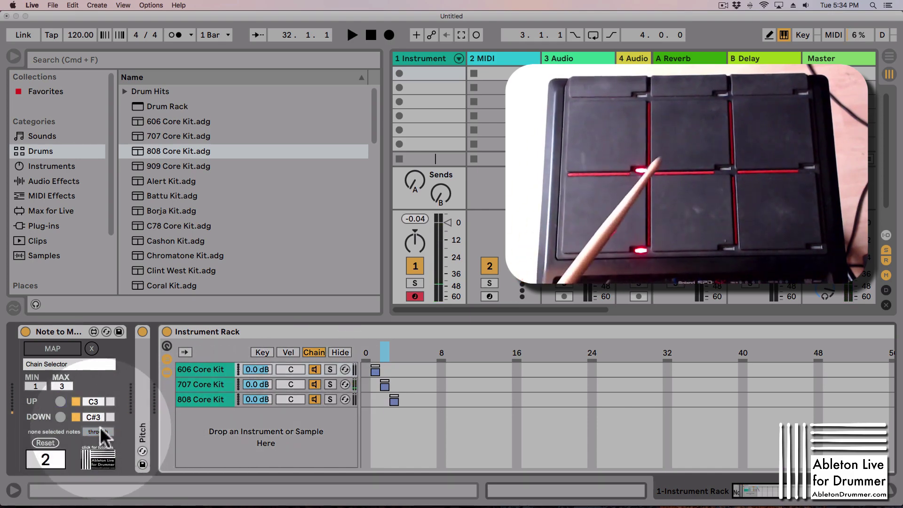